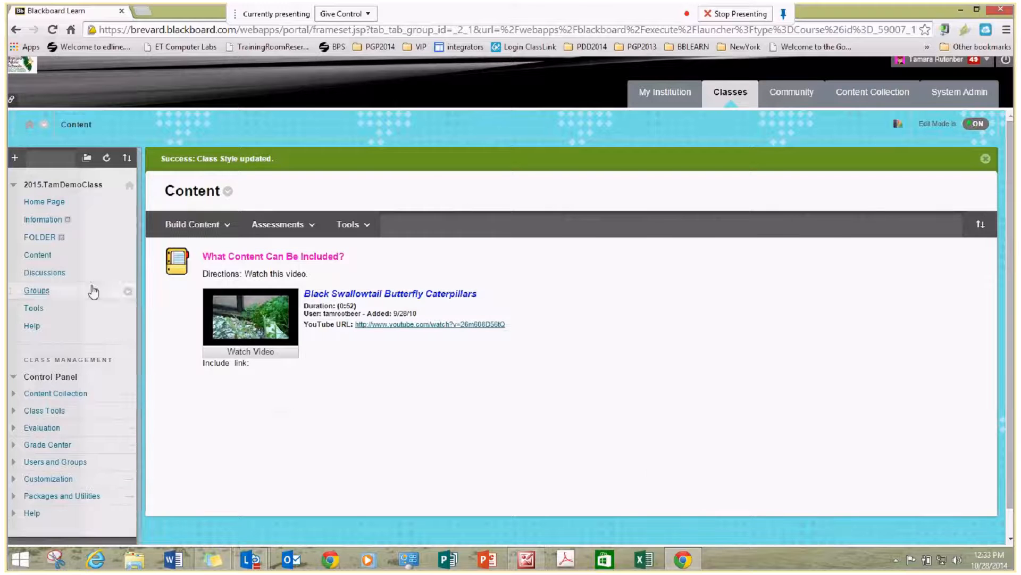
- Create a new topic on the class discussion board and name it "Facts about Butterflies"
left_click(45, 274)
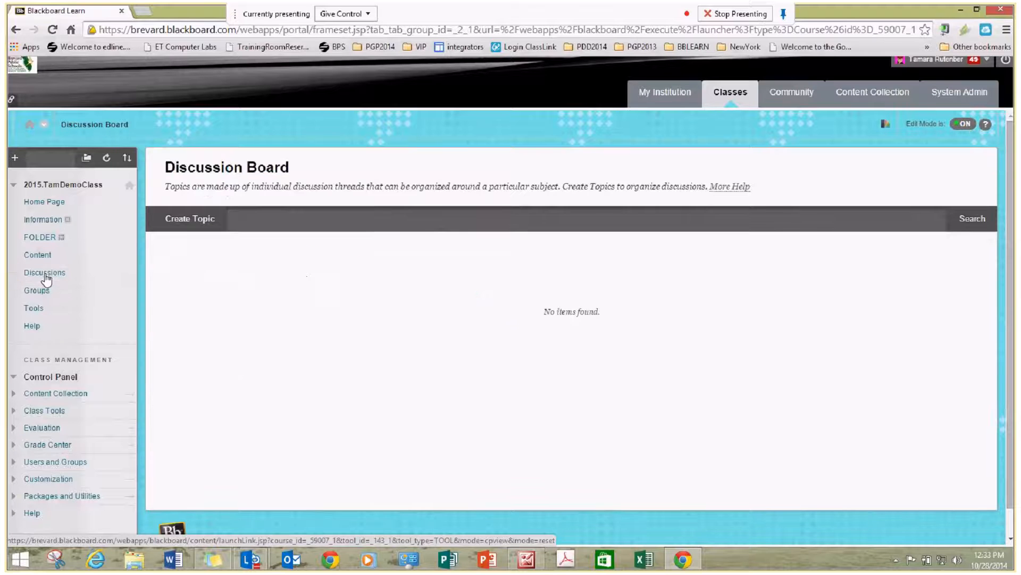
left_click(193, 218)
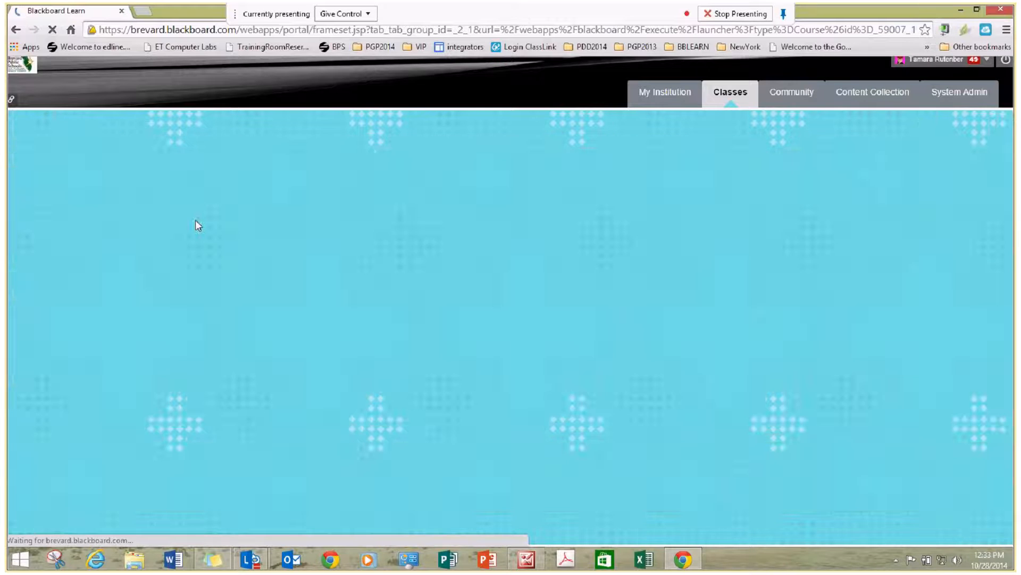
left_click(405, 314)
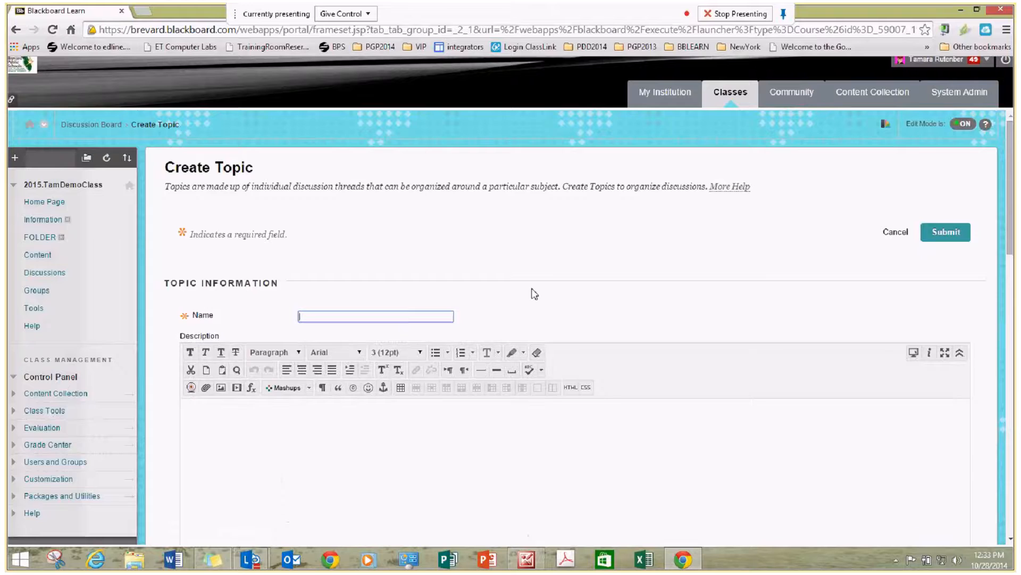
scroll(532, 290, "down", 3)
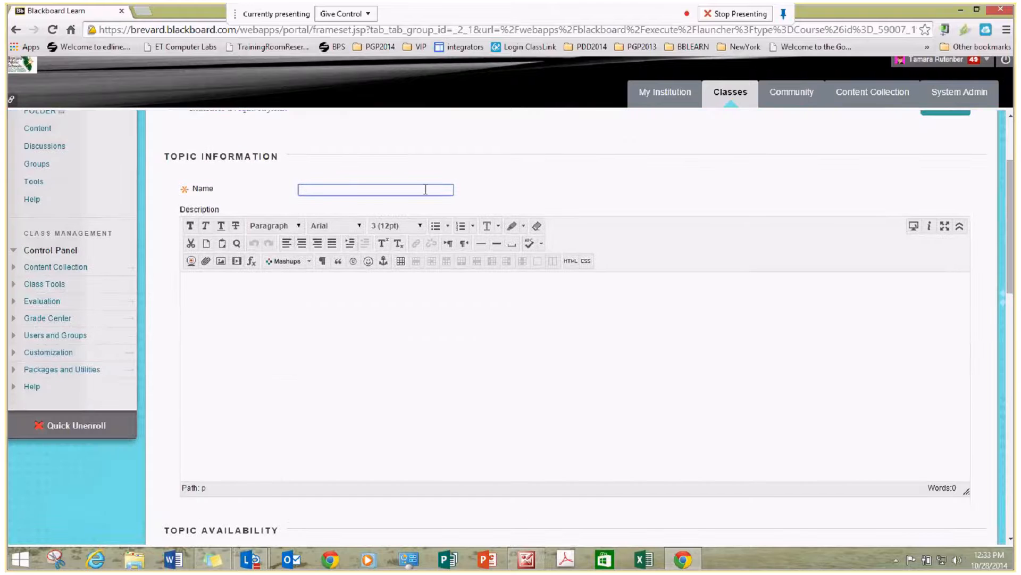
type("Facts about Butterflies")
- Enter "3 things you learned..." and "5 points" on separate lines as the topic description, and shorten the description editor
left_click(347, 314)
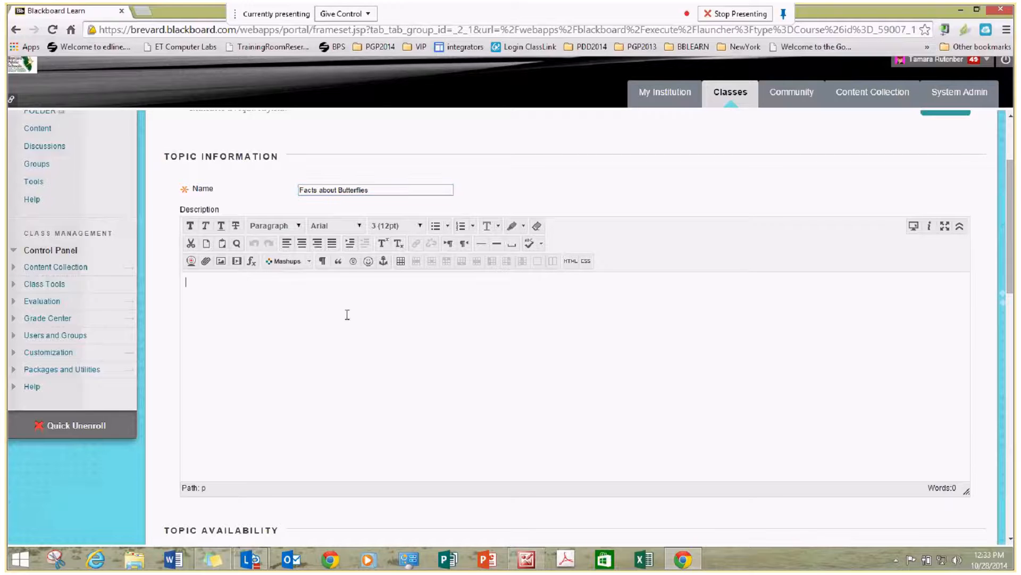
type("3 things you learned")
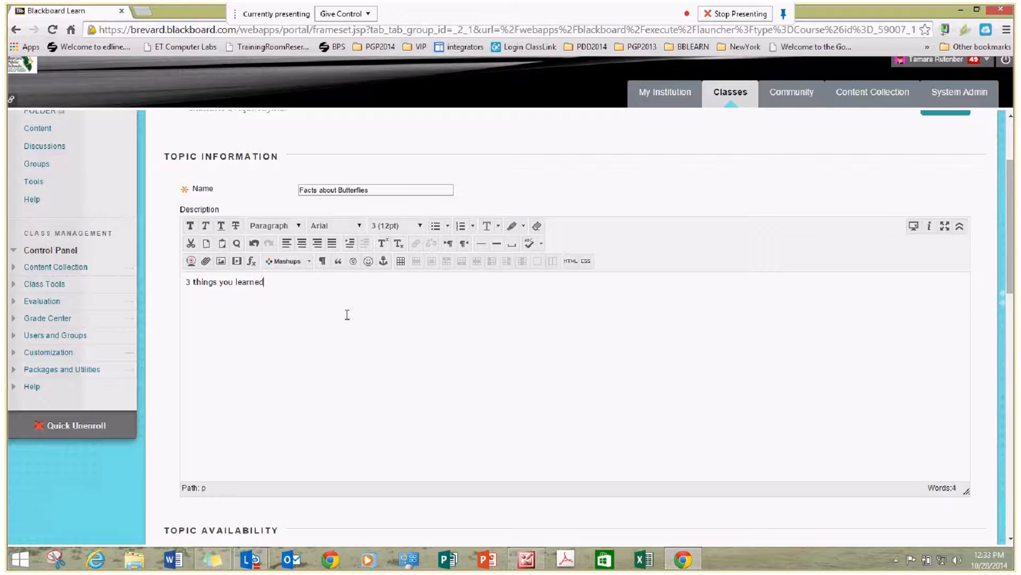
type("...")
left_click_drag(966, 490, 894, 421)
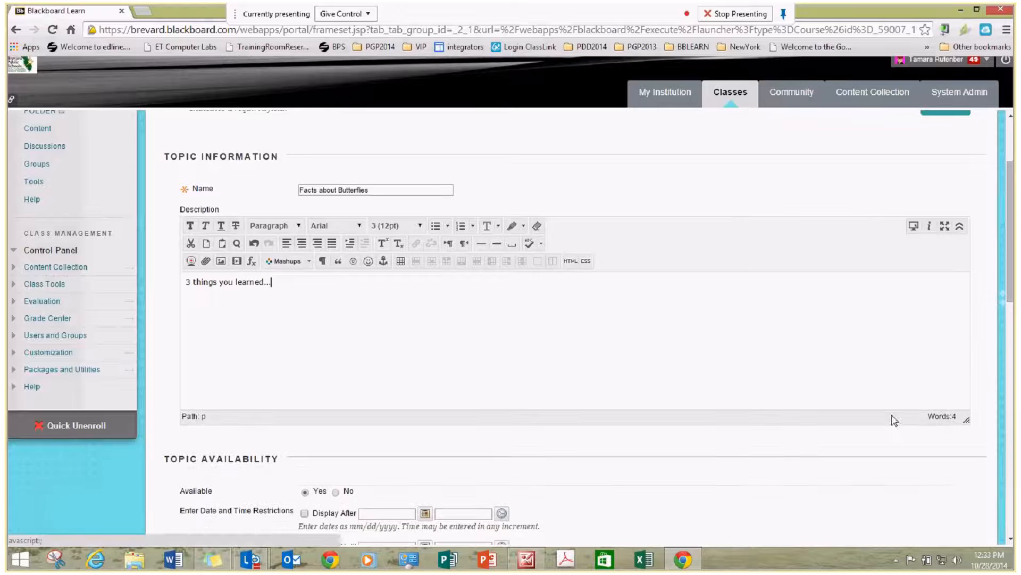
key("Return")
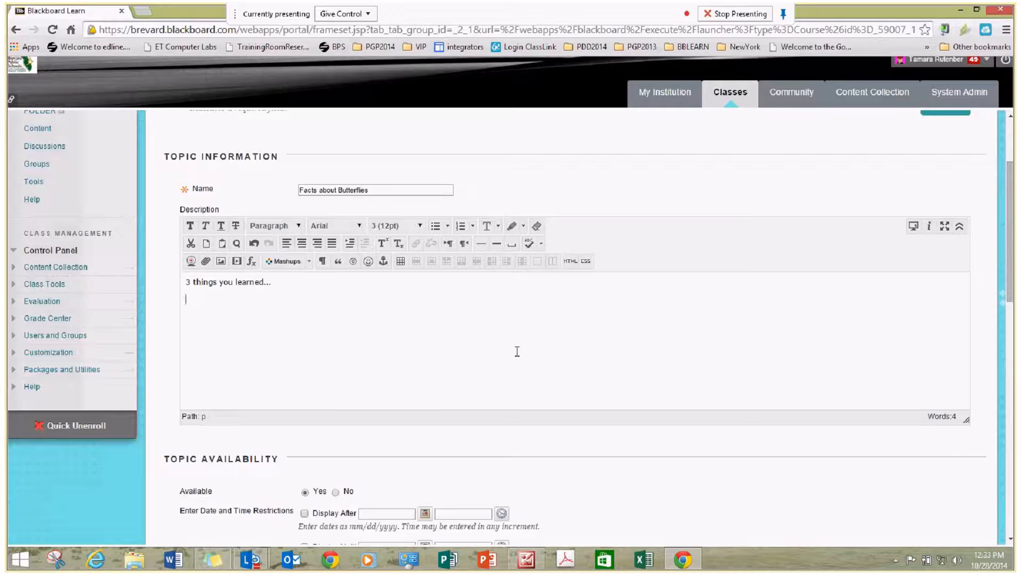
type("5 points")
- Require participants to create a thread in order to view other threads in this topic
scroll(526, 352, "down", 1)
scroll(632, 349, "down", 2)
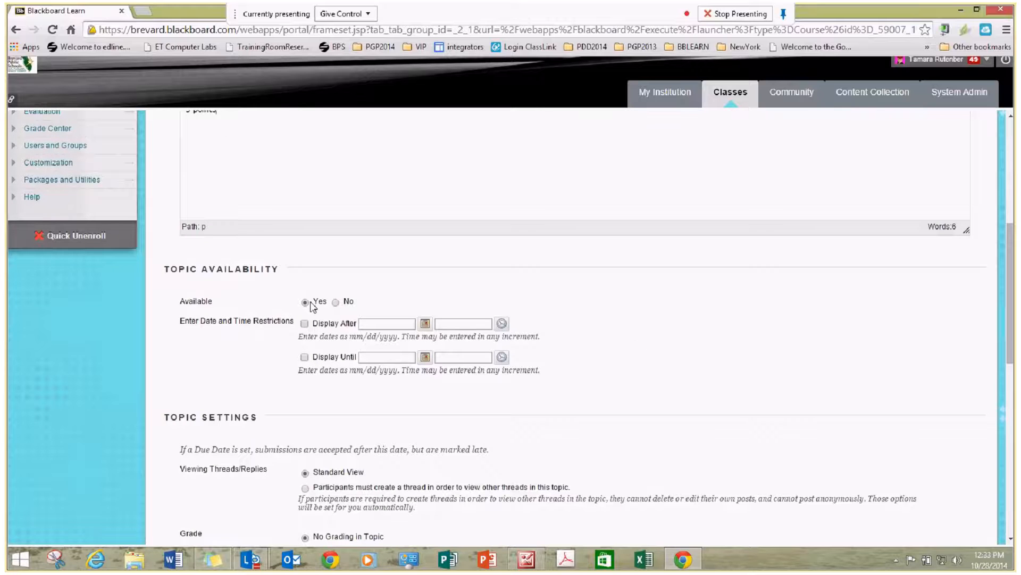
left_click_drag(259, 321, 185, 322)
left_click(680, 312)
scroll(679, 309, "down", 3)
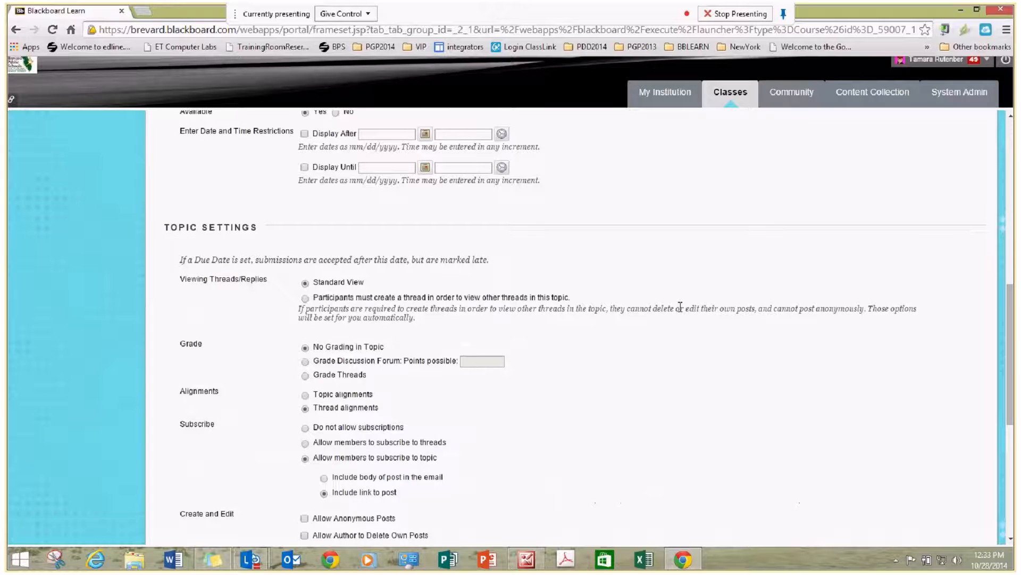
scroll(680, 308, "down", 1)
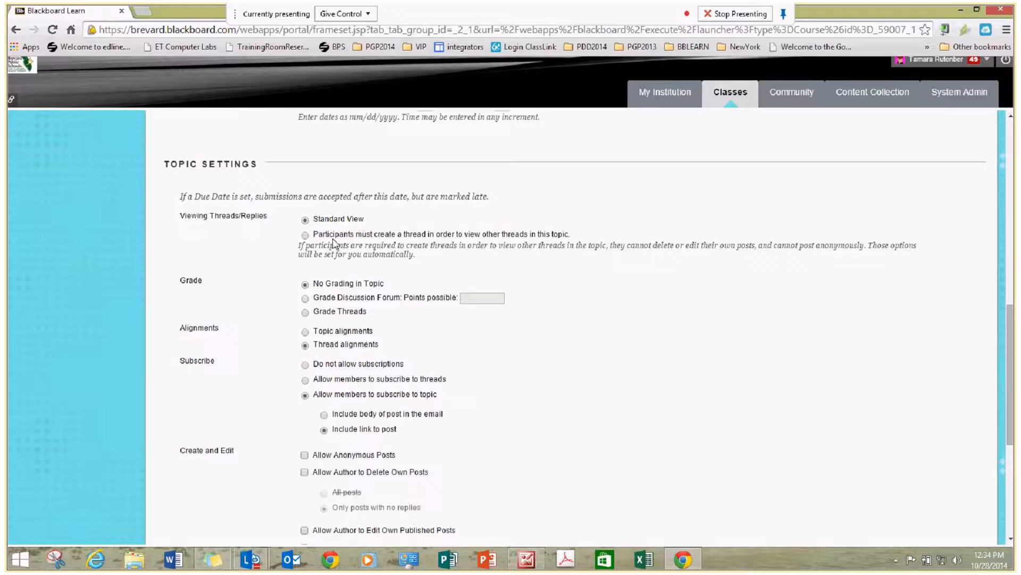
left_click(305, 236)
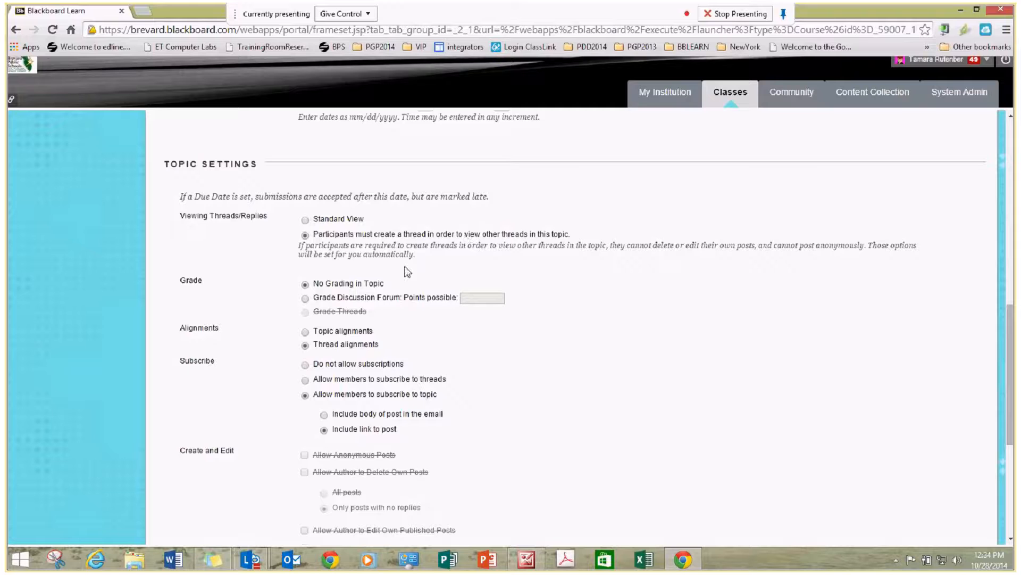
- Grade the discussion forum with 5 points possible, and dismiss the notice about changed options
left_click(304, 298)
left_click(485, 299)
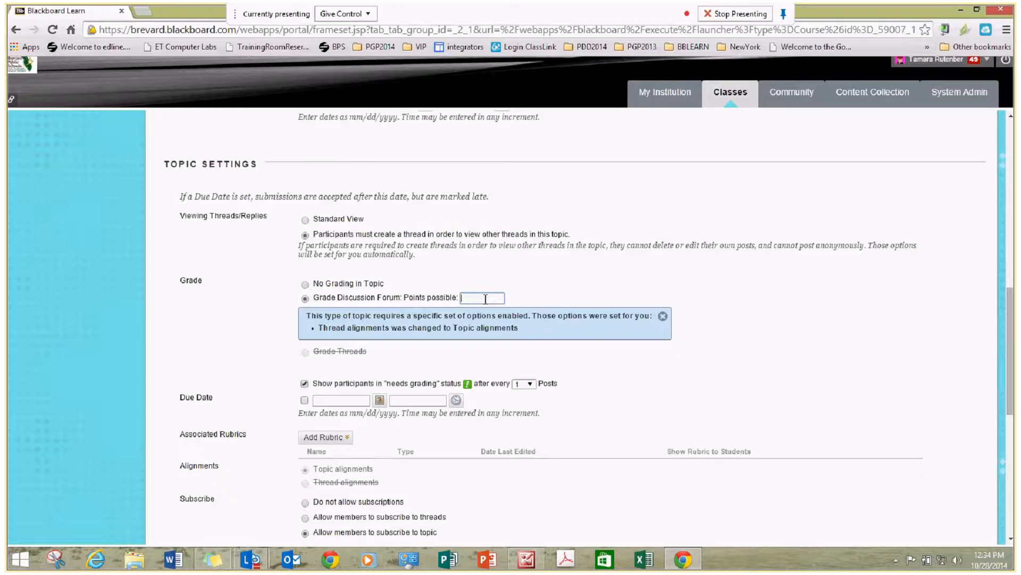
type("5")
left_click(663, 317)
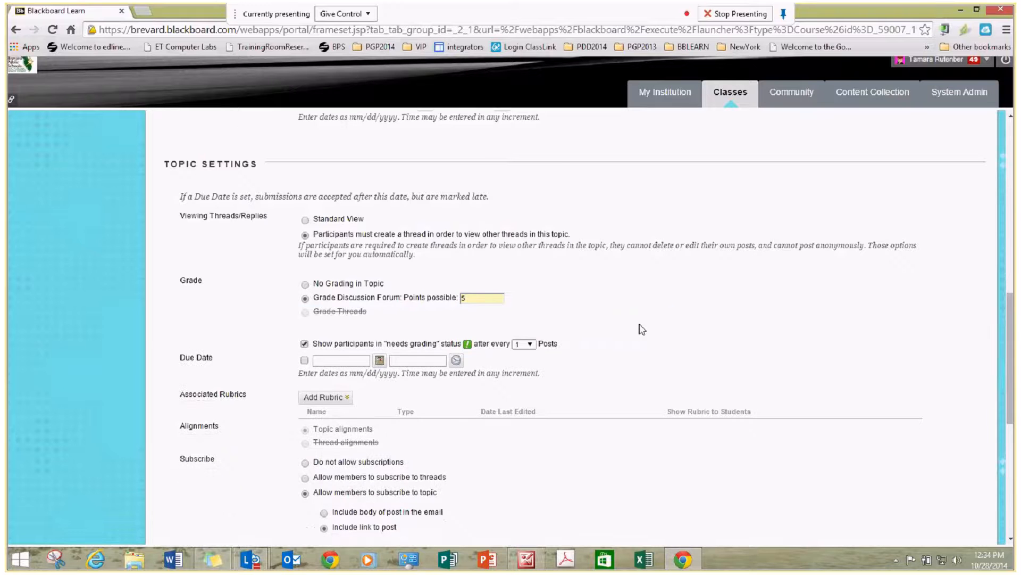
- Review the "needs grading" status setting and its choices for the number of posts
scroll(642, 329, "down", 2)
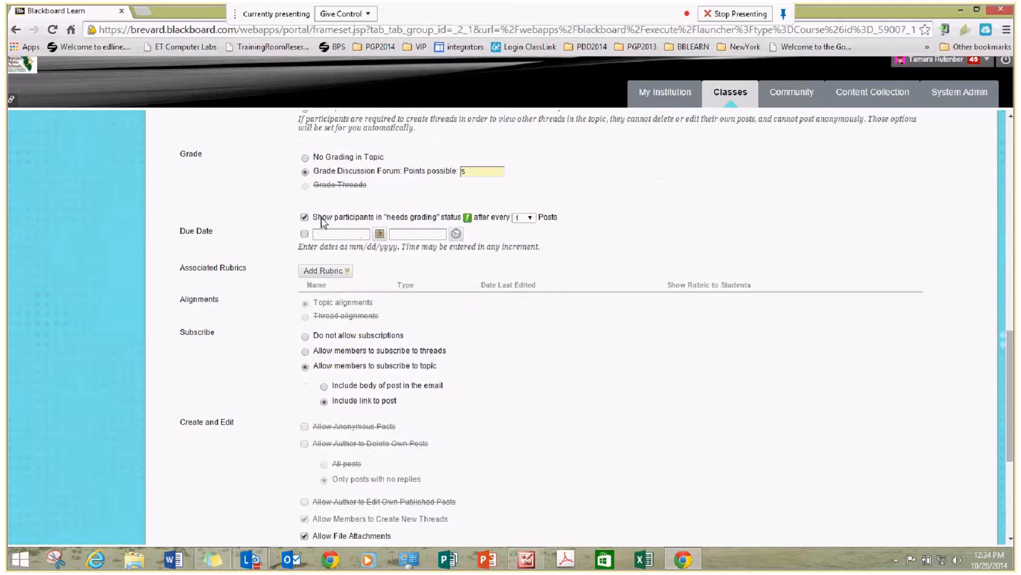
left_click_drag(322, 218, 454, 219)
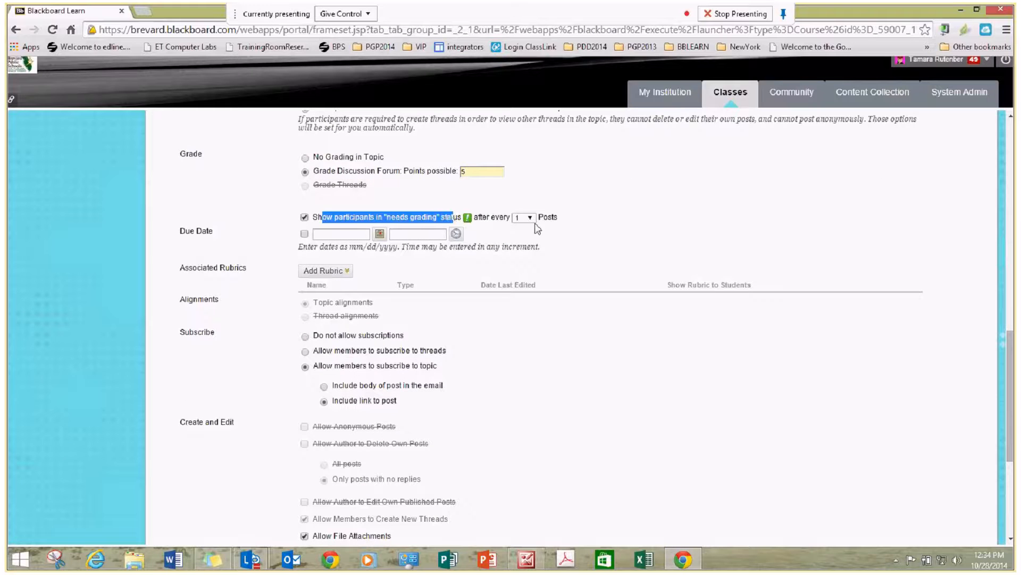
left_click(572, 230)
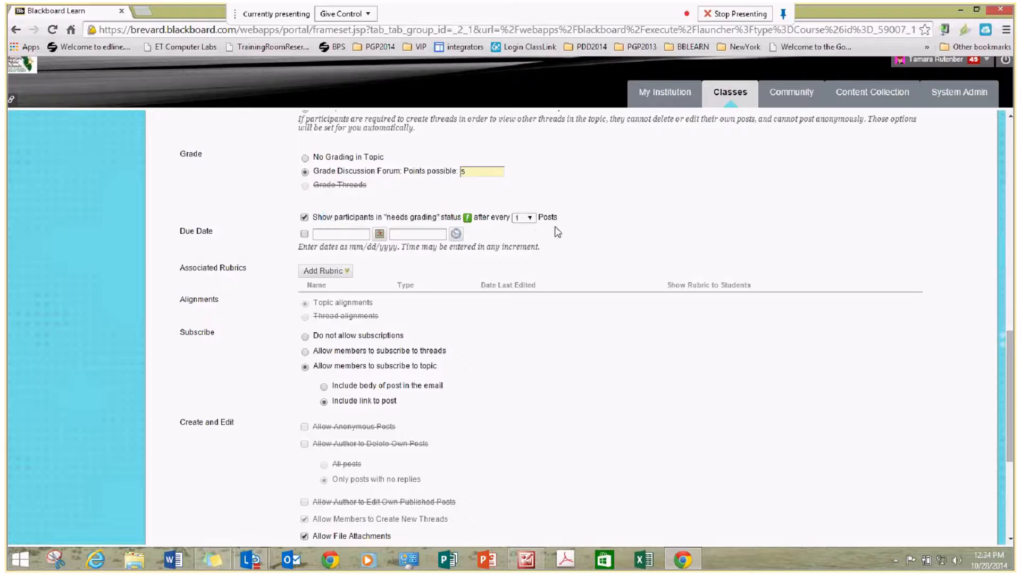
left_click(532, 220)
left_click(535, 223)
- Disallow subscriptions and file attachments for the topic, and submit it
scroll(609, 297, "down", 1)
scroll(611, 296, "down", 2)
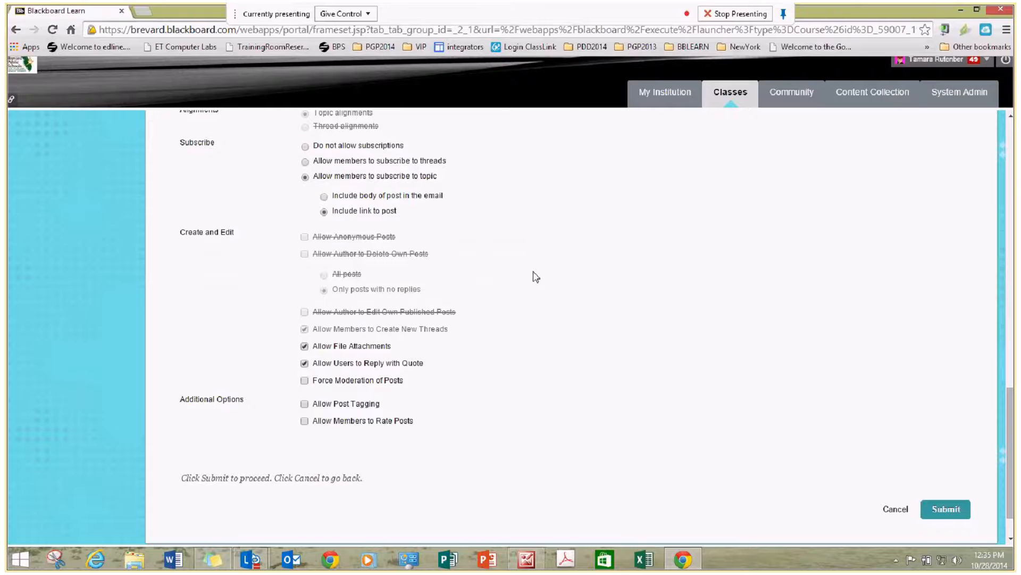
left_click(314, 147)
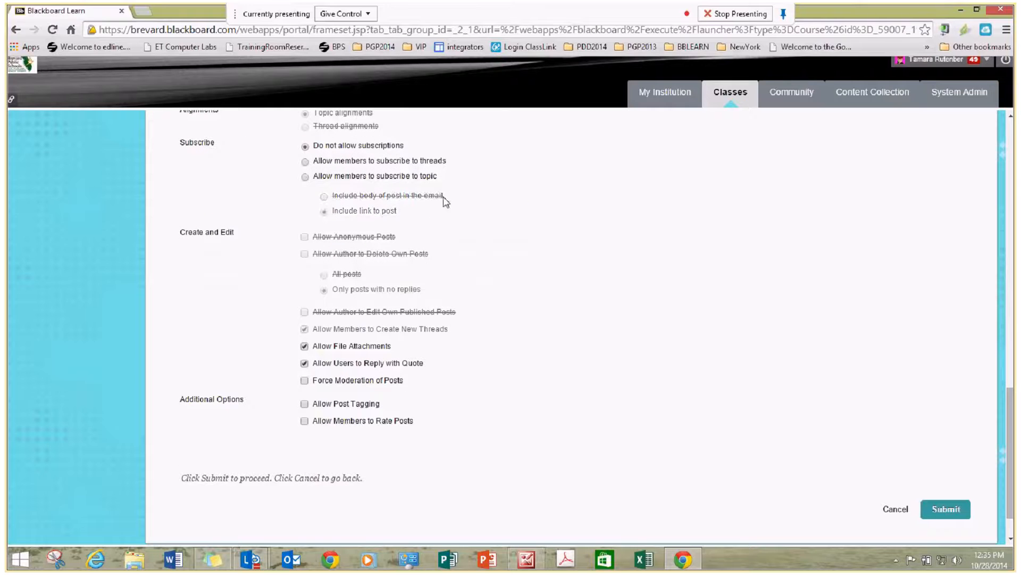
left_click(304, 347)
left_click(949, 507)
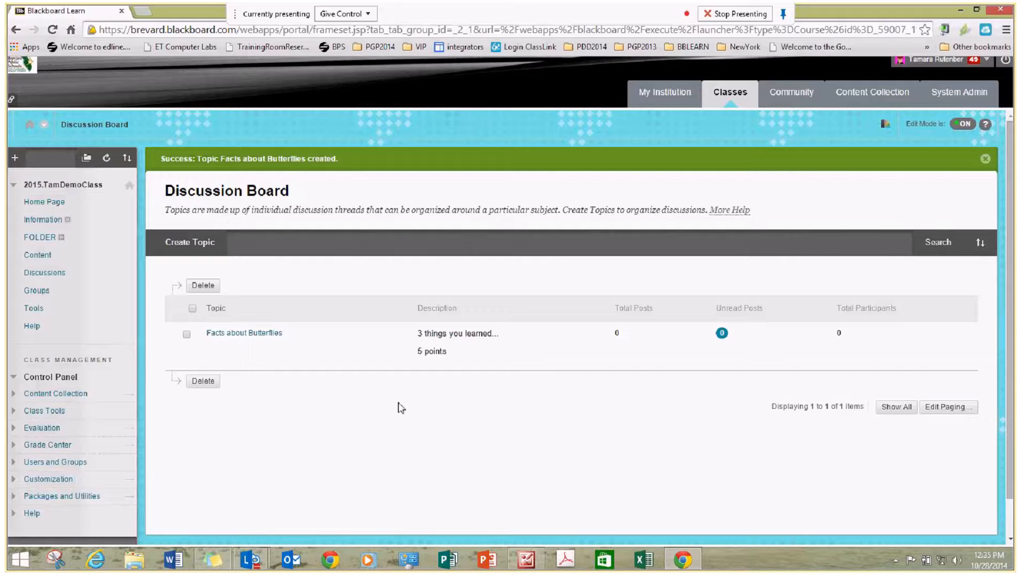
- Add a discussion board link to the Content area that targets the Facts about Butterflies topic
left_click(47, 257)
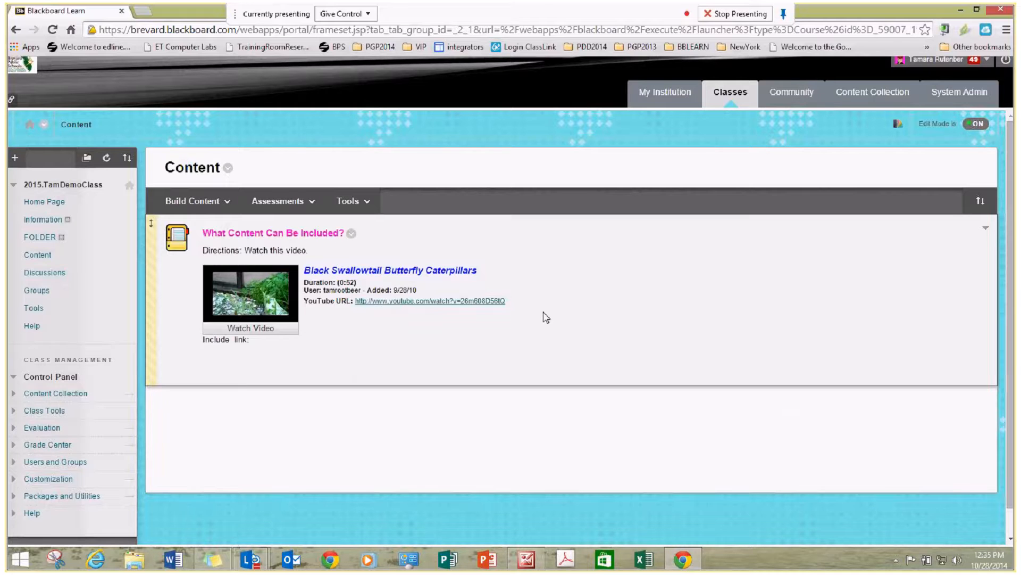
left_click(354, 206)
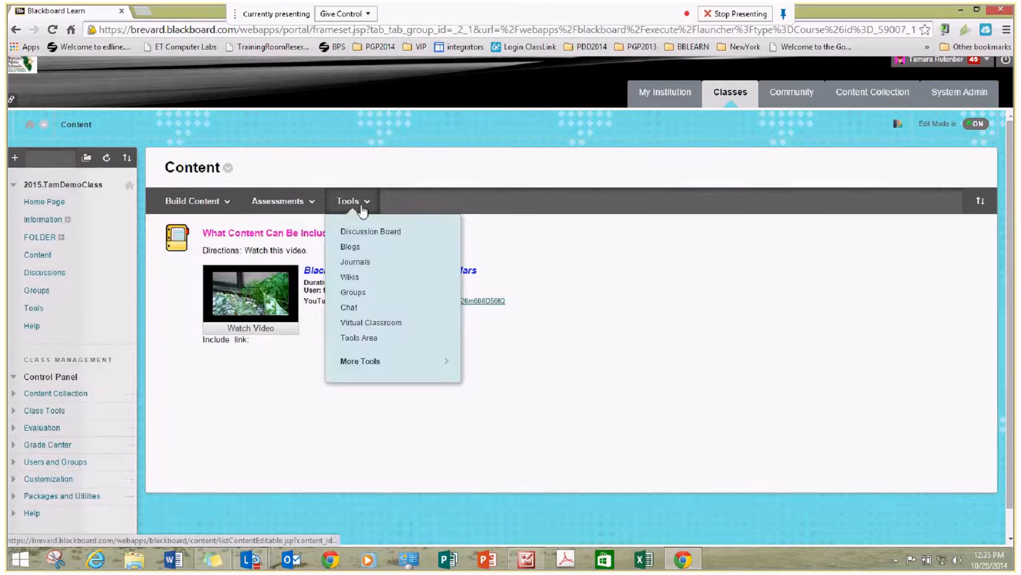
left_click(363, 234)
scroll(600, 338, "down", 1)
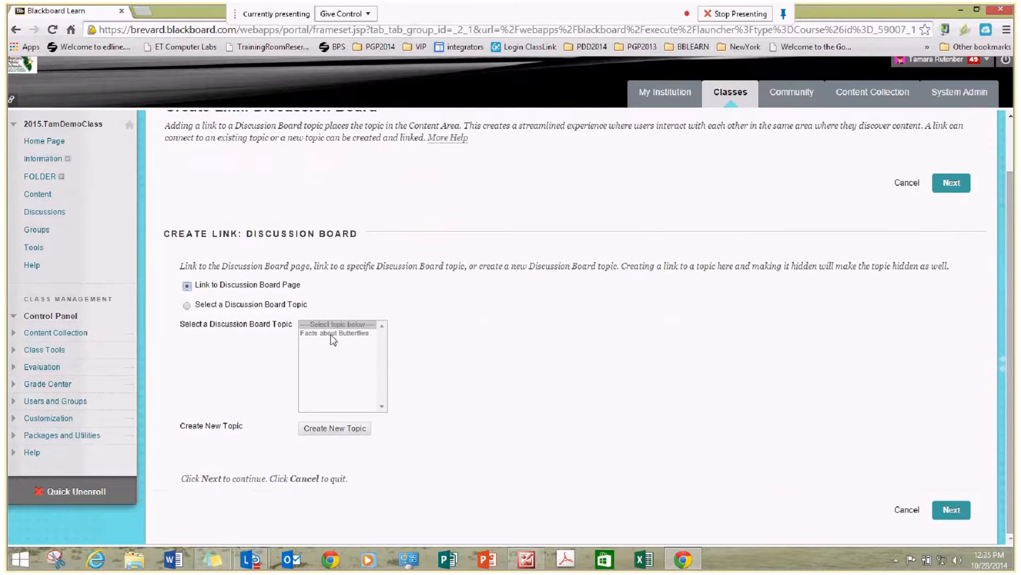
left_click(187, 305)
left_click(335, 334)
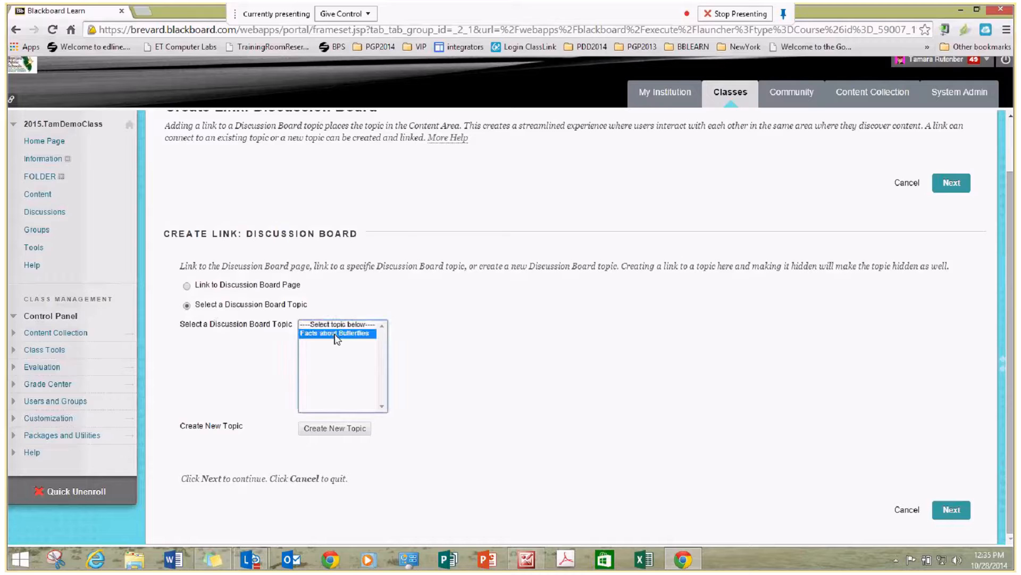
left_click(227, 287)
left_click(187, 306)
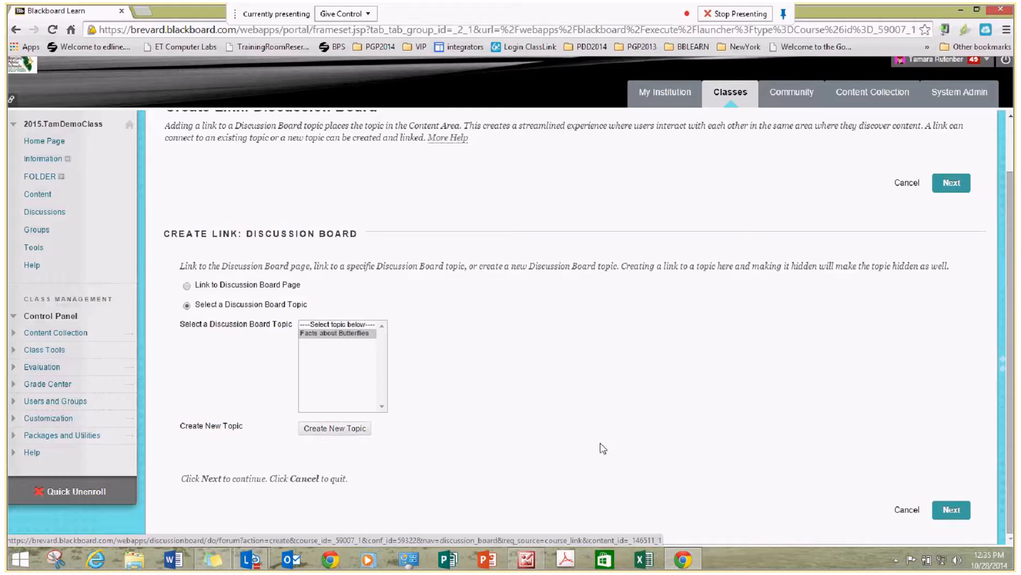
left_click(952, 509)
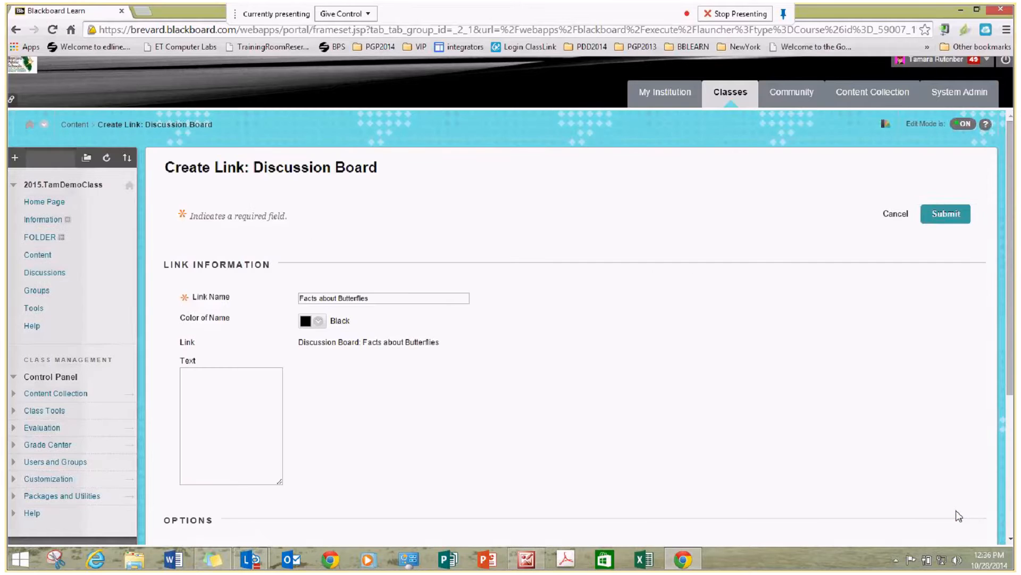
- Set the color of the link name to Obscure Dull Green
scroll(576, 297, "down", 3)
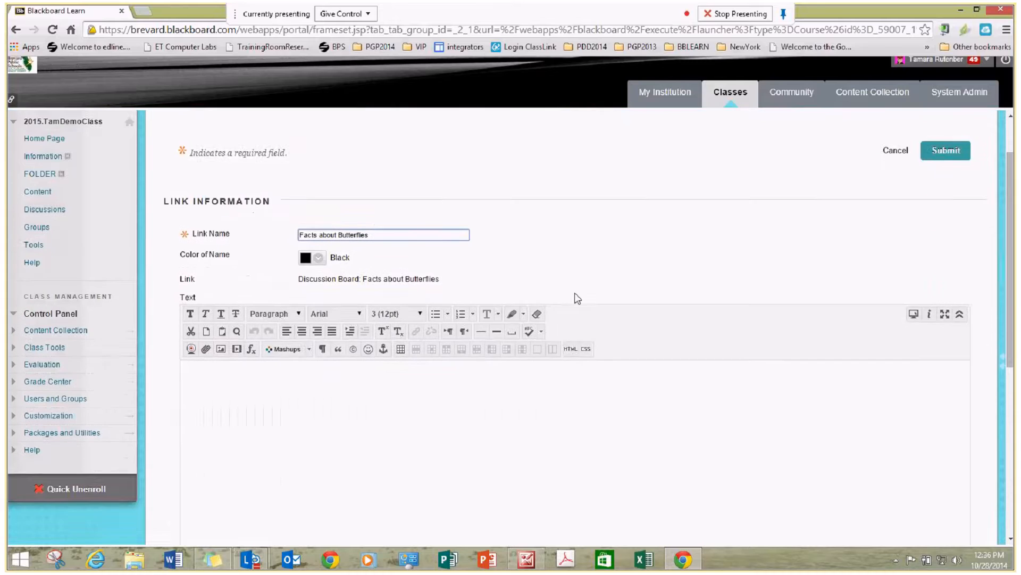
left_click(319, 195)
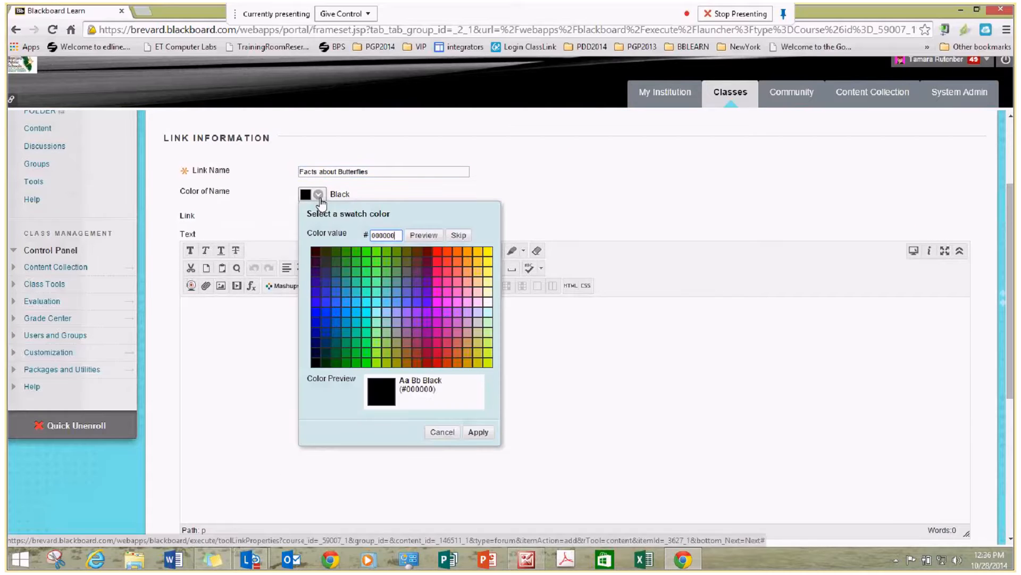
left_click(338, 362)
left_click(478, 432)
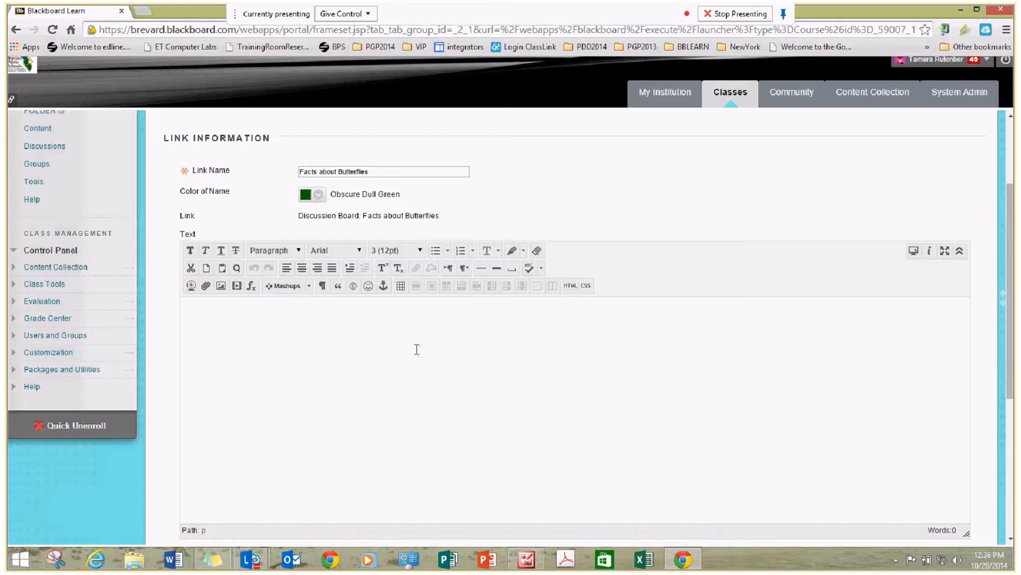
- Enter "Answer the question about butterflies" as the link text and submit the link
left_click(416, 349)
type("Answer the question about b")
type("flies")
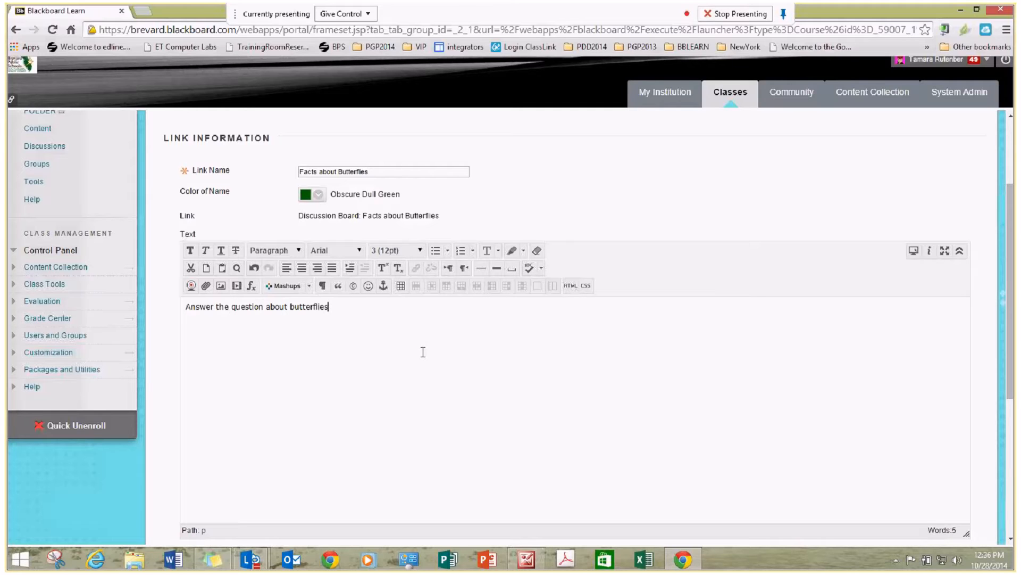
scroll(420, 351, "down", 5)
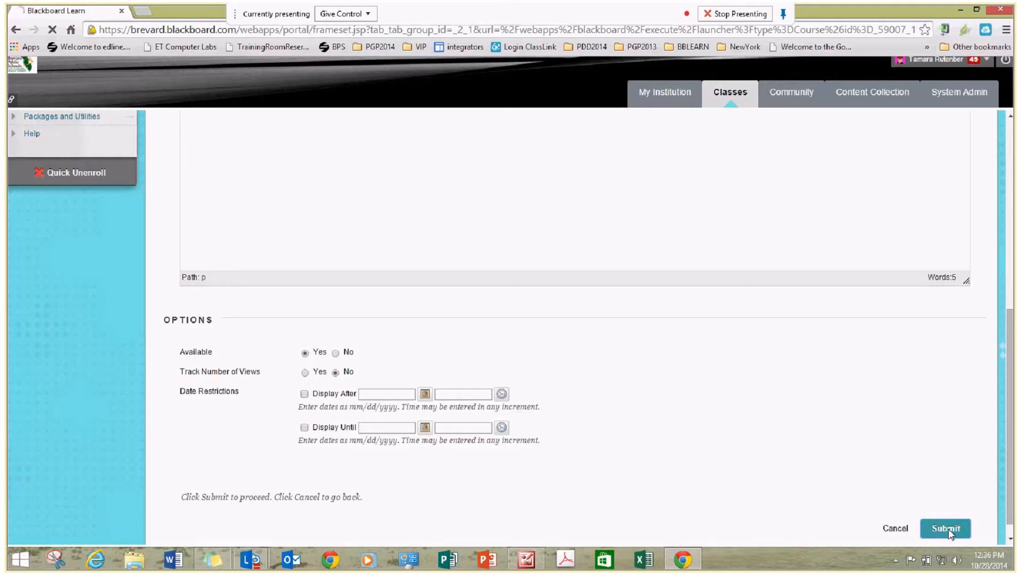
left_click(946, 529)
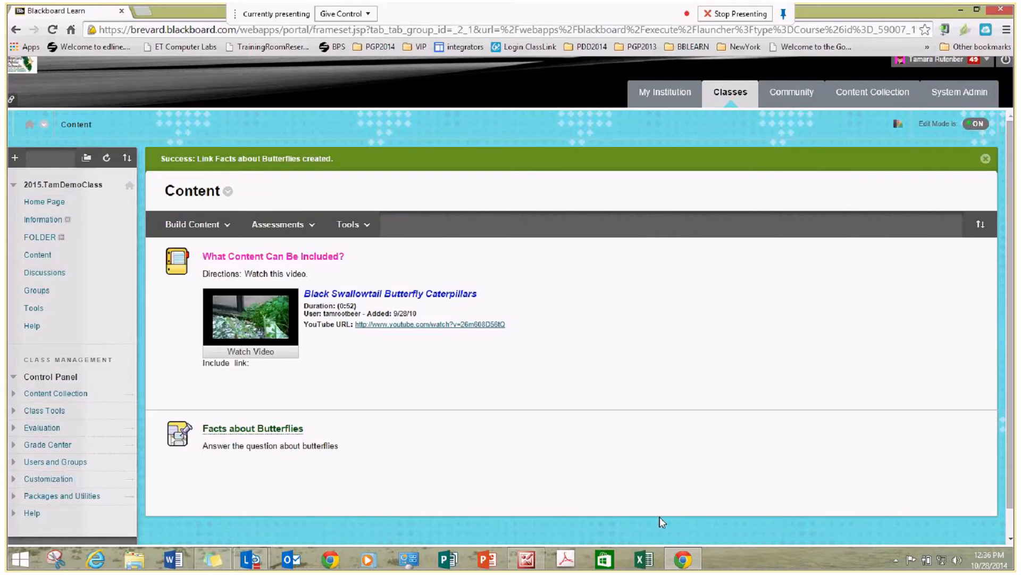
- Open the Facts about Butterflies link in the Content area to check its topic page
left_click(264, 429)
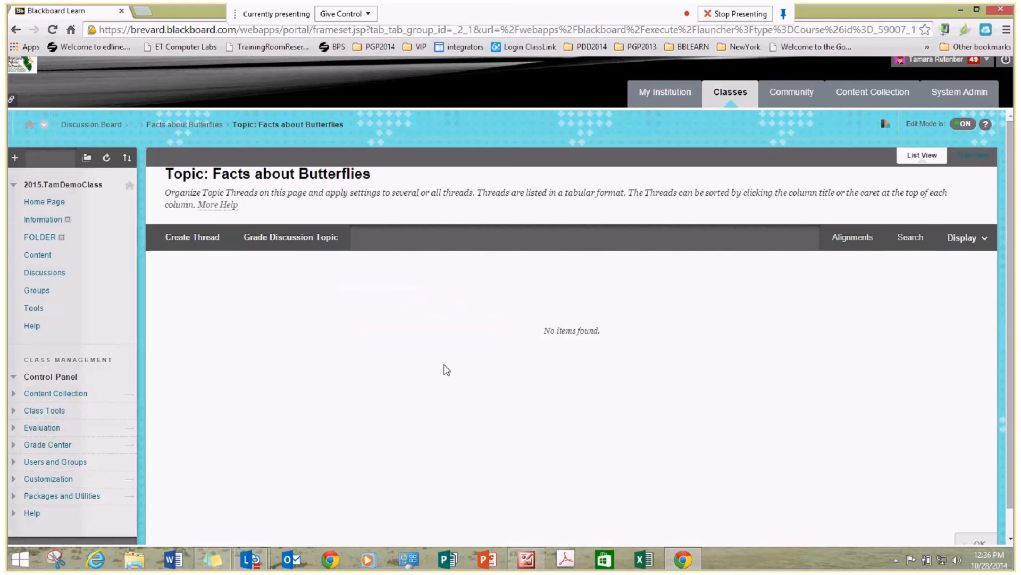
left_click(256, 560)
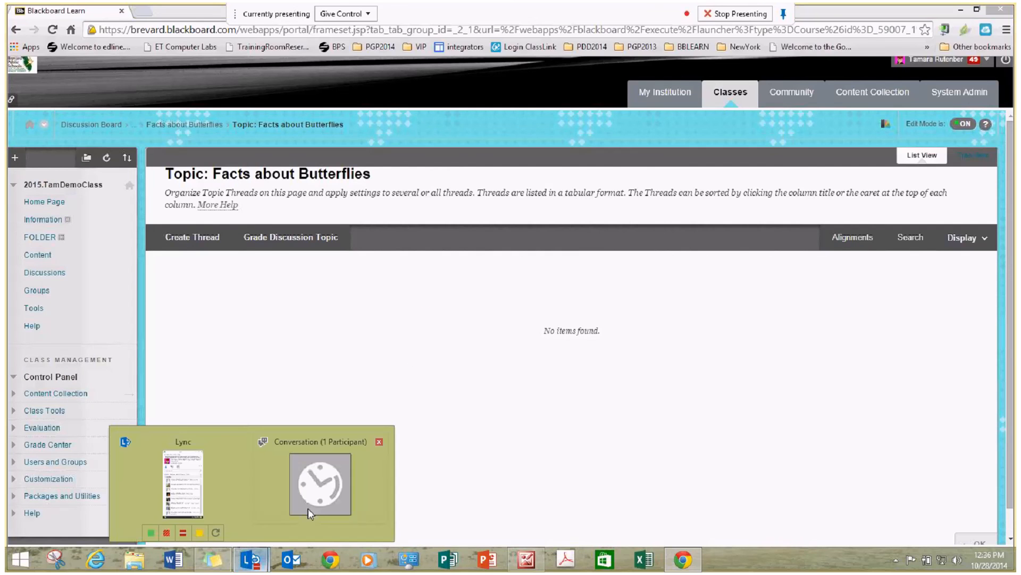